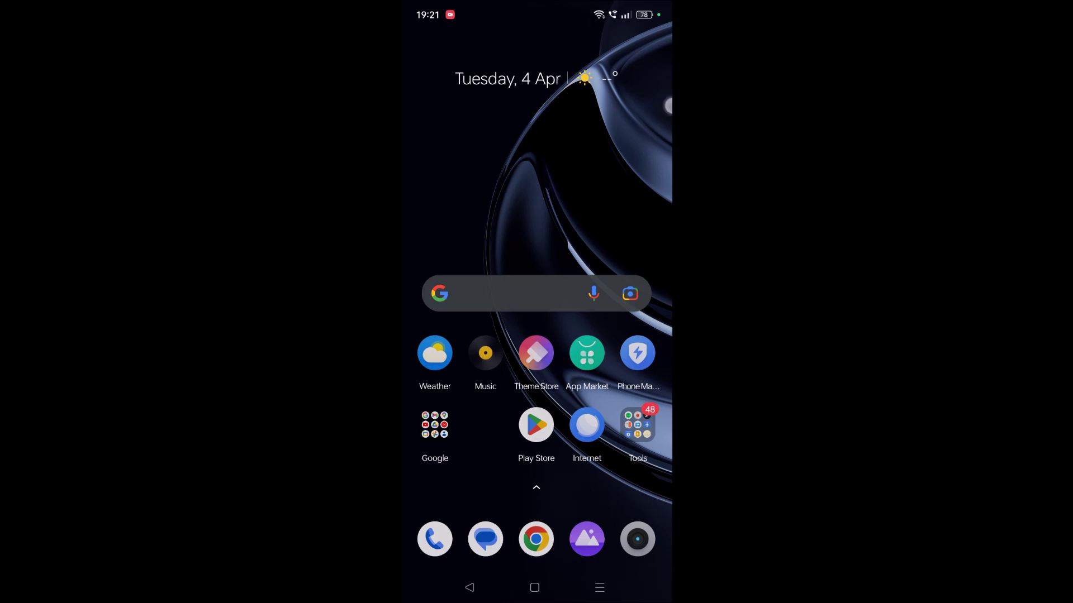
Step: Launch Chrome from the app drawer and load takeout.google.com
left_click_drag(536, 475, 536, 223)
scroll(536, 319, "down", 2)
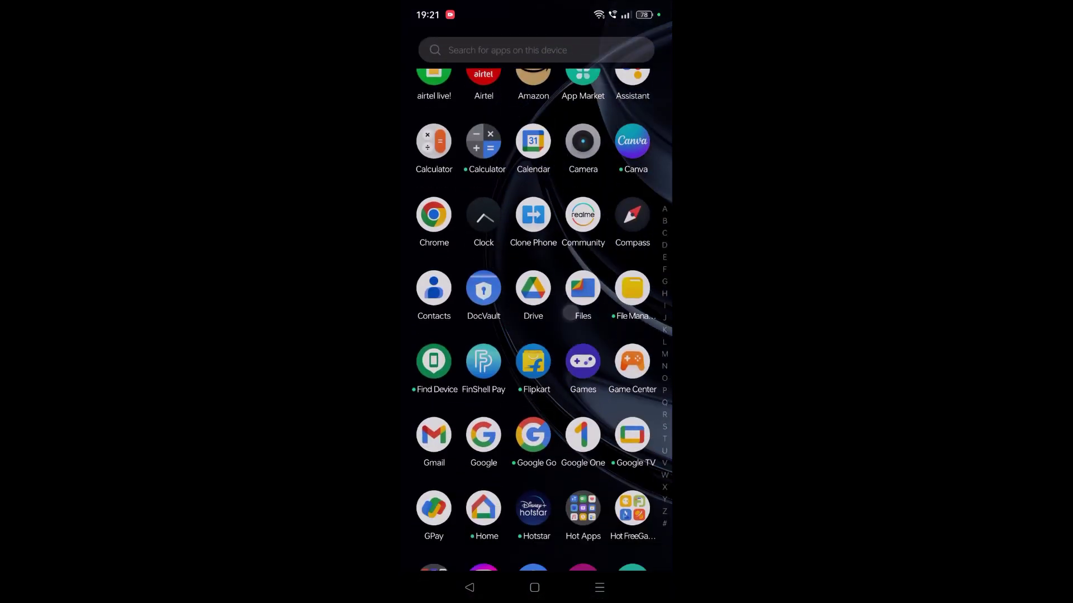
left_click(434, 218)
left_click(528, 48)
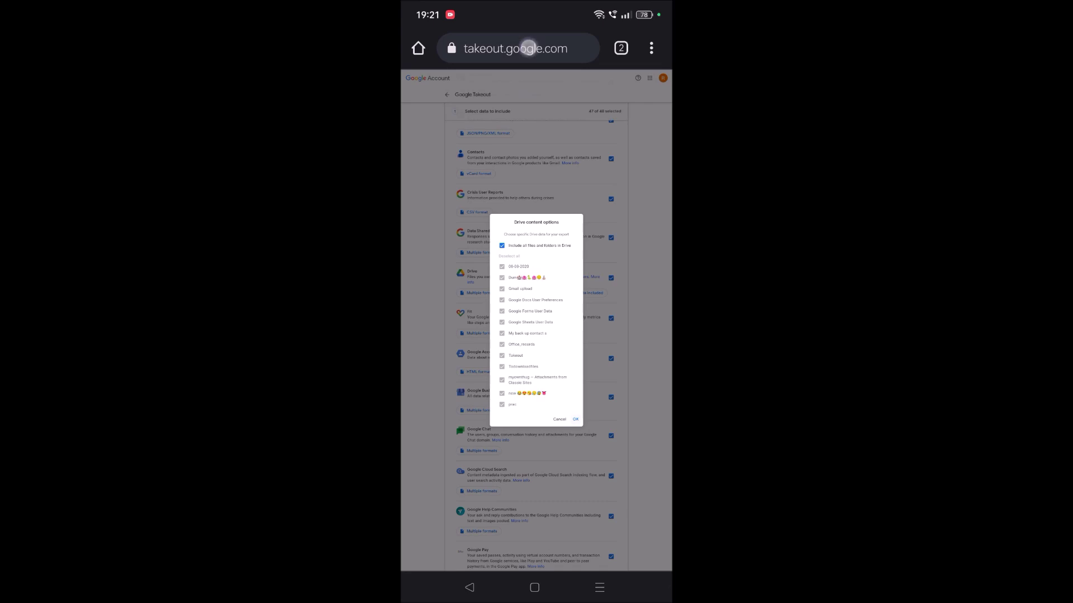
type("t")
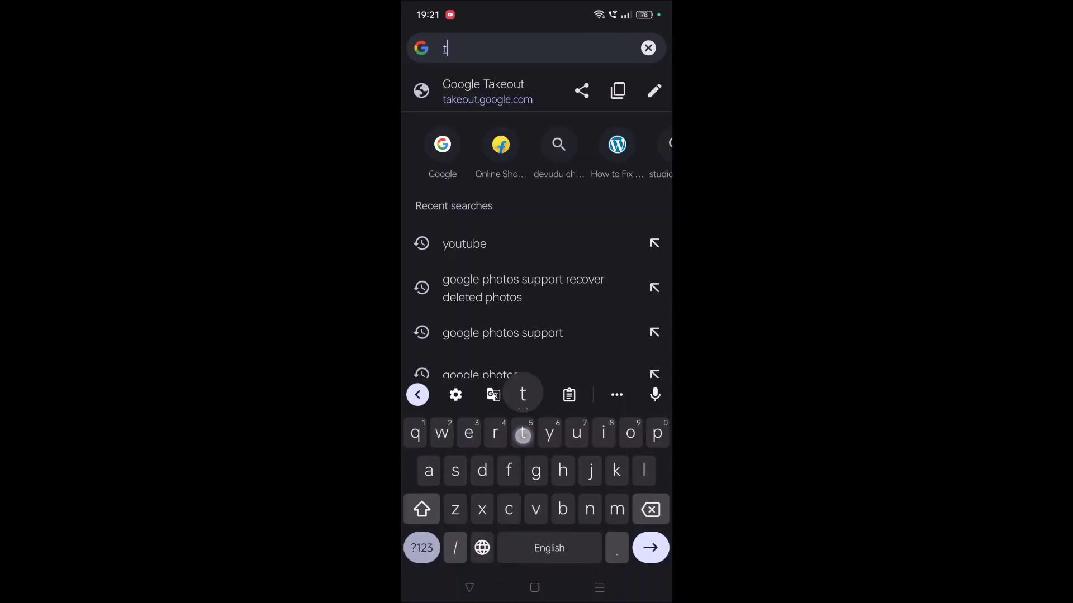
type("akeout.google.com")
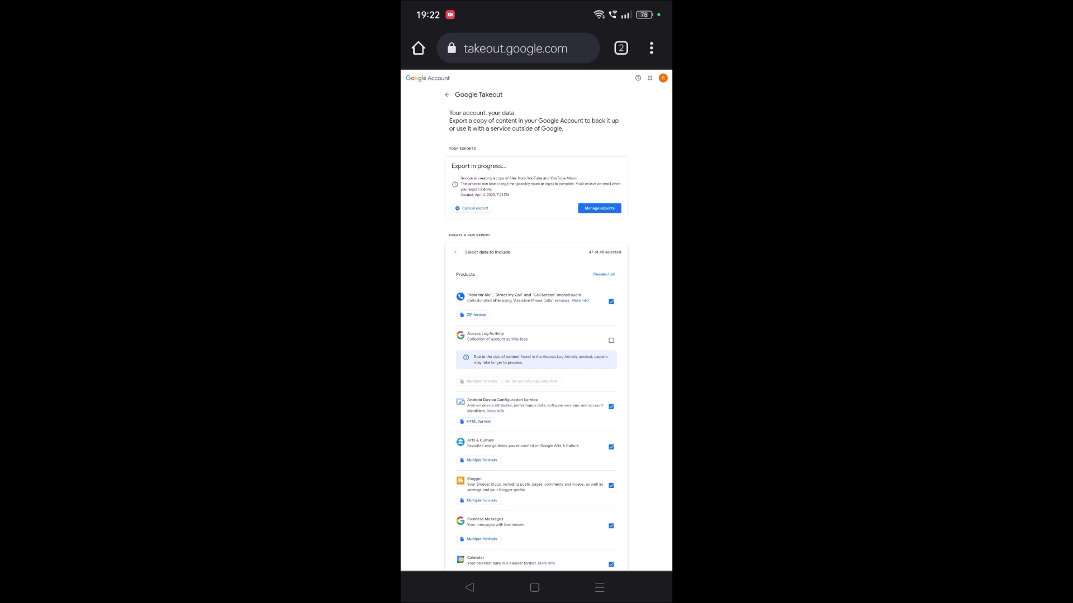
Step: Uncheck Desktop site in Chrome's menu to get the mobile Takeout layout
scroll(536, 335, "down", 3)
scroll(537, 336, "up", 3)
left_click(652, 48)
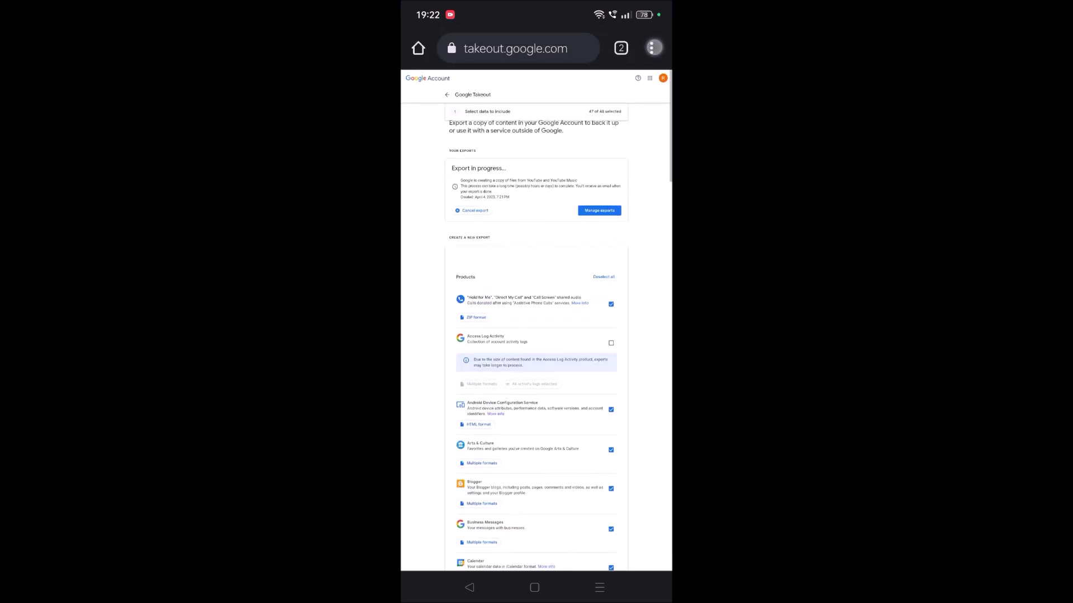
left_click_drag(641, 443, 638, 403)
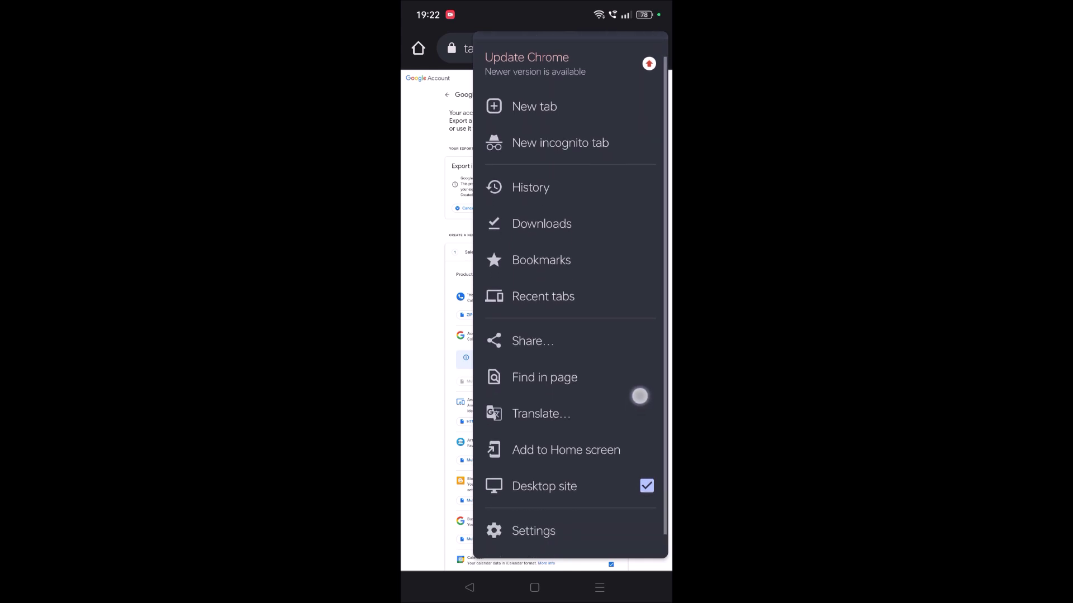
left_click(647, 454)
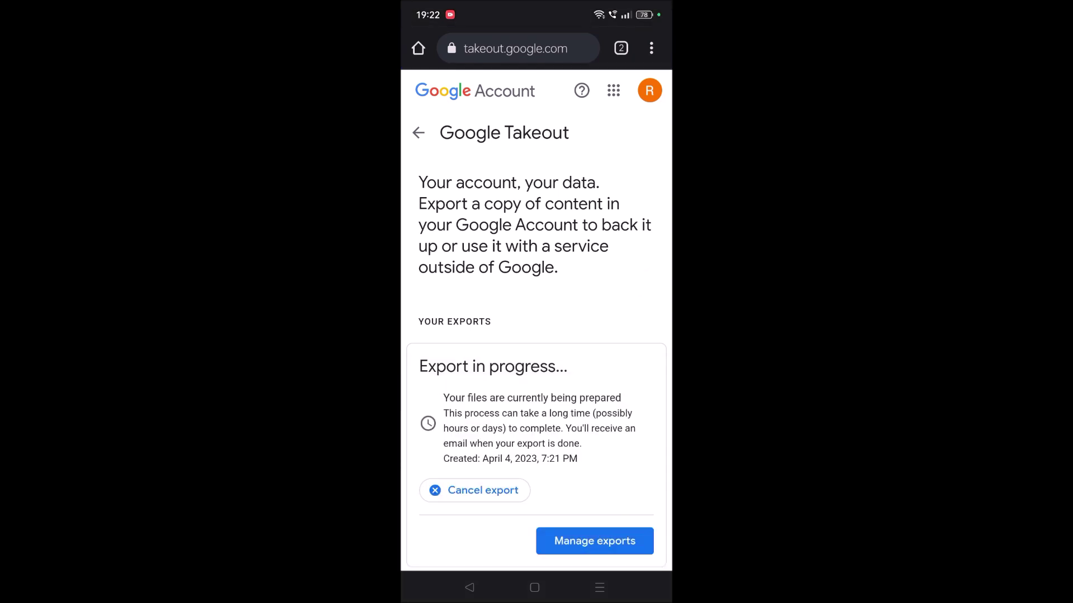
scroll(613, 239, "down", 3)
scroll(589, 388, "down", 3)
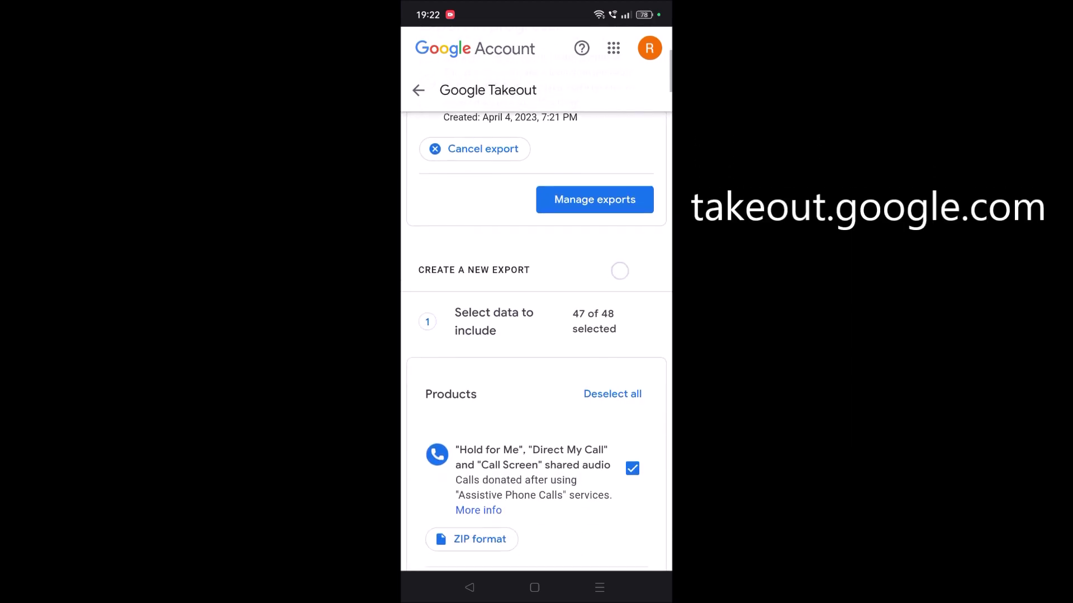
scroll(620, 271, "up", 6)
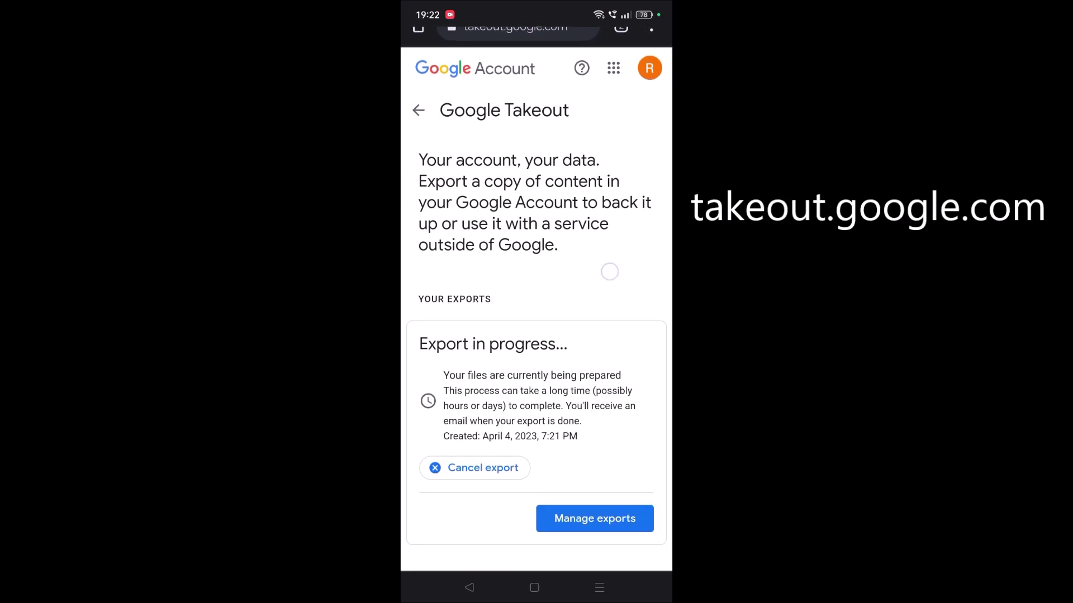
scroll(610, 271, "down", 3)
scroll(567, 396, "down", 3)
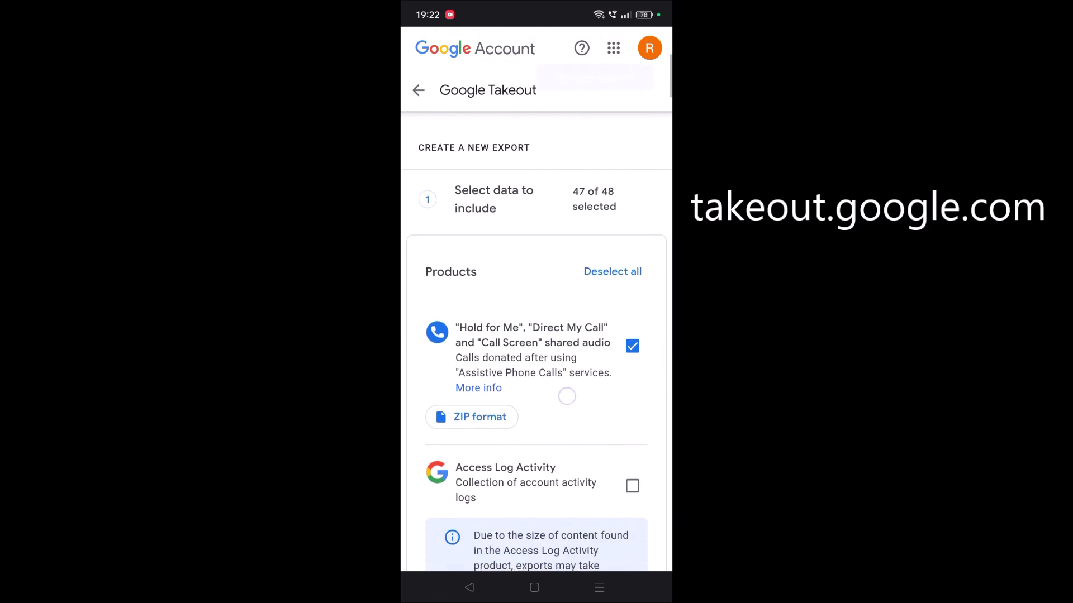
scroll(566, 396, "down", 5)
scroll(567, 396, "down", 3)
scroll(566, 396, "down", 1)
scroll(566, 396, "up", 15)
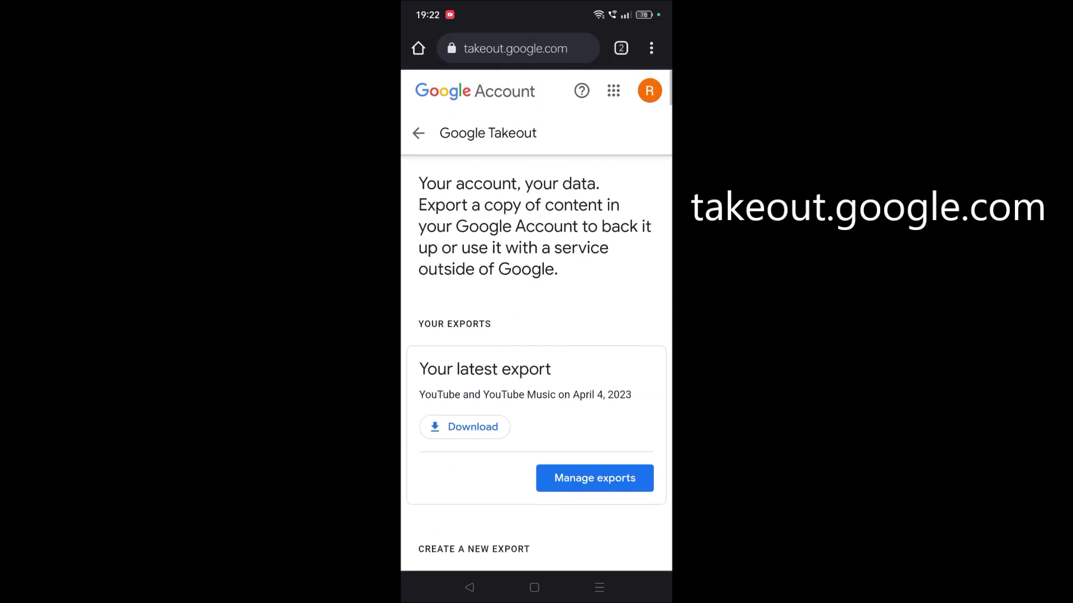
left_click(649, 94)
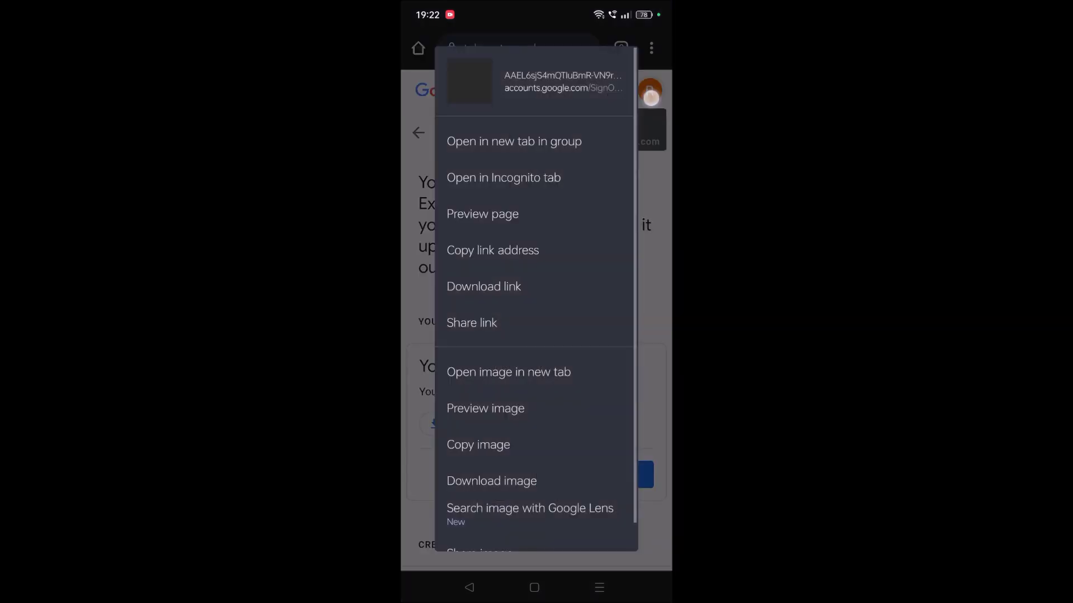
left_click(655, 196)
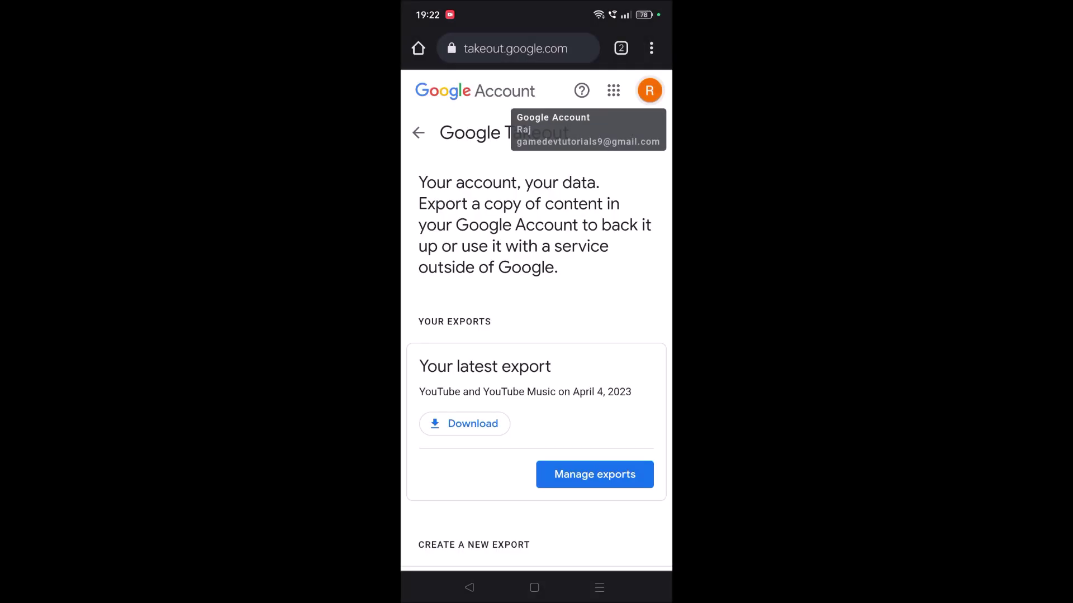
Step: Scroll down to Google Photos and open its 'All photo albums included' options
scroll(630, 261, "down", 3)
scroll(598, 392, "down", 5)
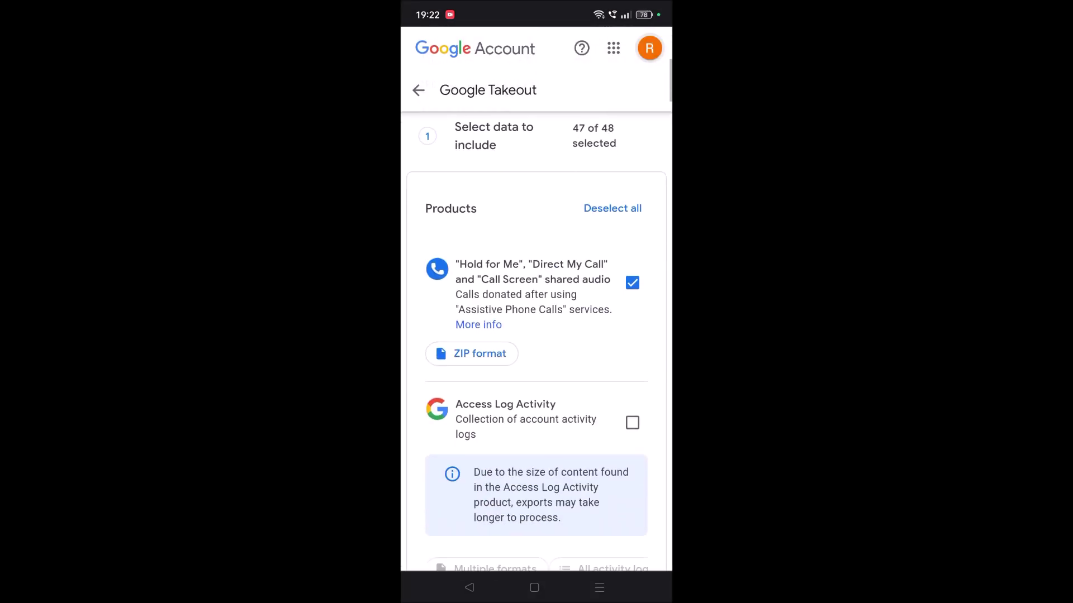
scroll(537, 346, "down", 3)
scroll(537, 347, "down", 5)
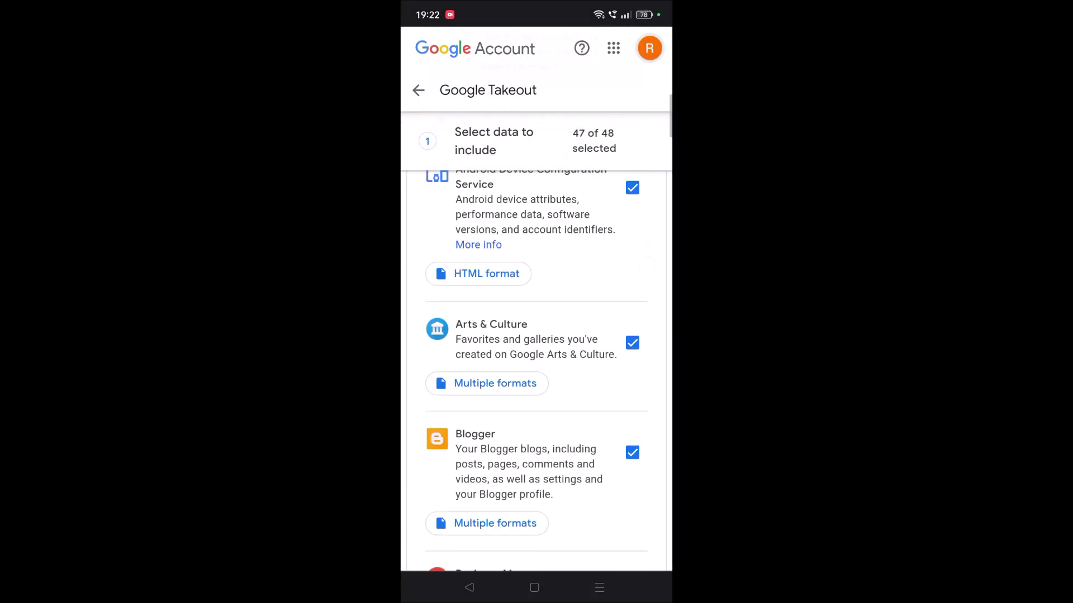
scroll(618, 352, "down", 5)
scroll(618, 319, "down", 5)
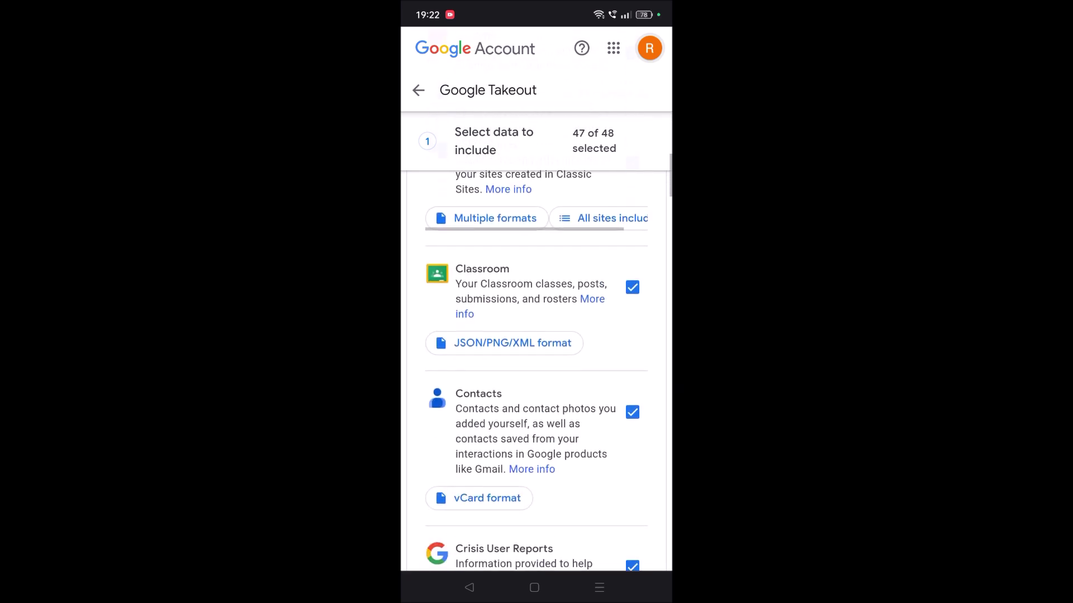
scroll(536, 368, "down", 5)
scroll(536, 369, "down", 5)
scroll(536, 369, "down", 2)
scroll(537, 369, "down", 2)
scroll(536, 368, "down", 2)
scroll(536, 368, "down", 2)
scroll(536, 368, "down", 1)
scroll(537, 368, "down", 3)
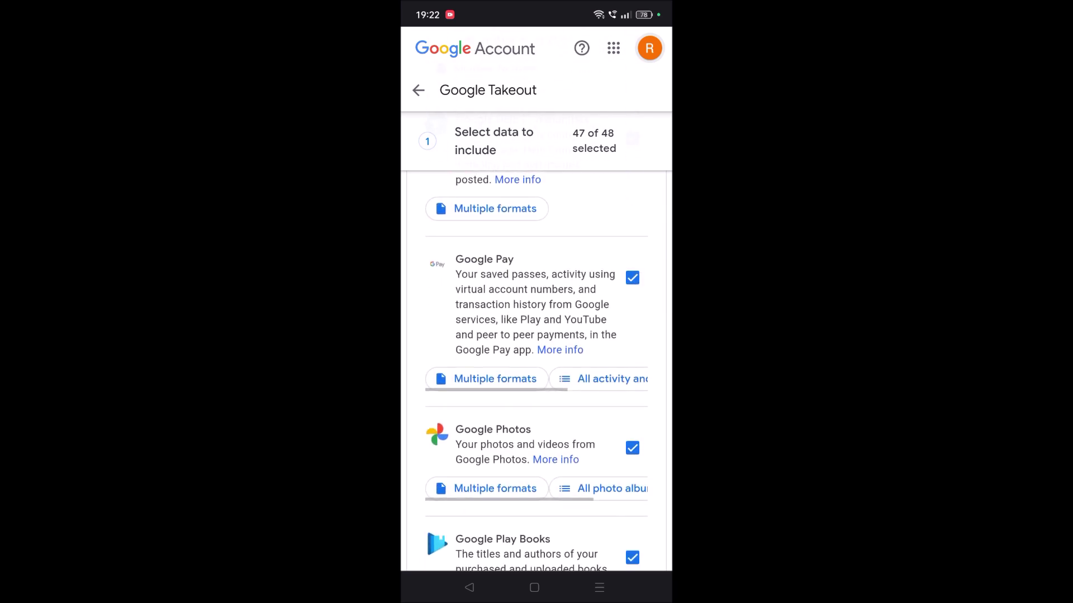
scroll(536, 368, "down", 4)
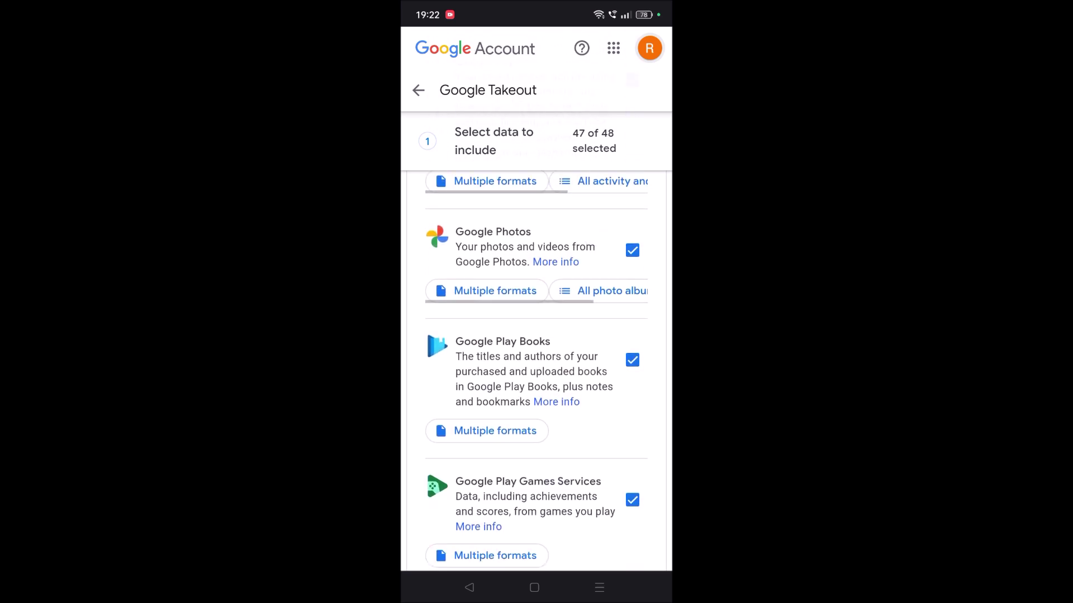
left_click_drag(603, 290, 535, 291)
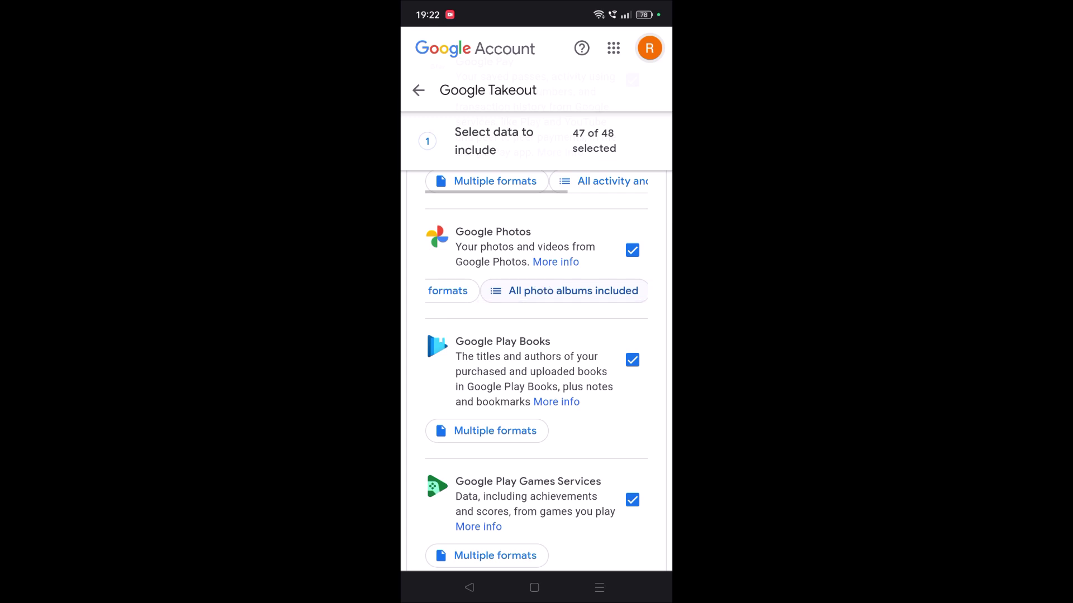
left_click(593, 296)
Step: Close the Google Photos album options with every album still included
scroll(586, 402, "down", 1)
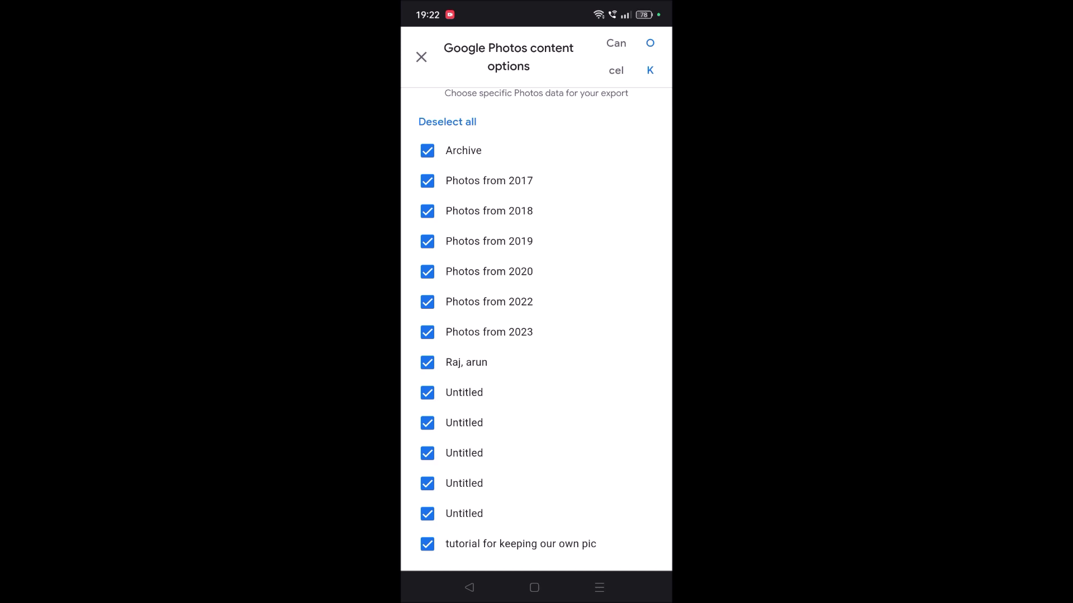
left_click_drag(616, 45, 617, 87)
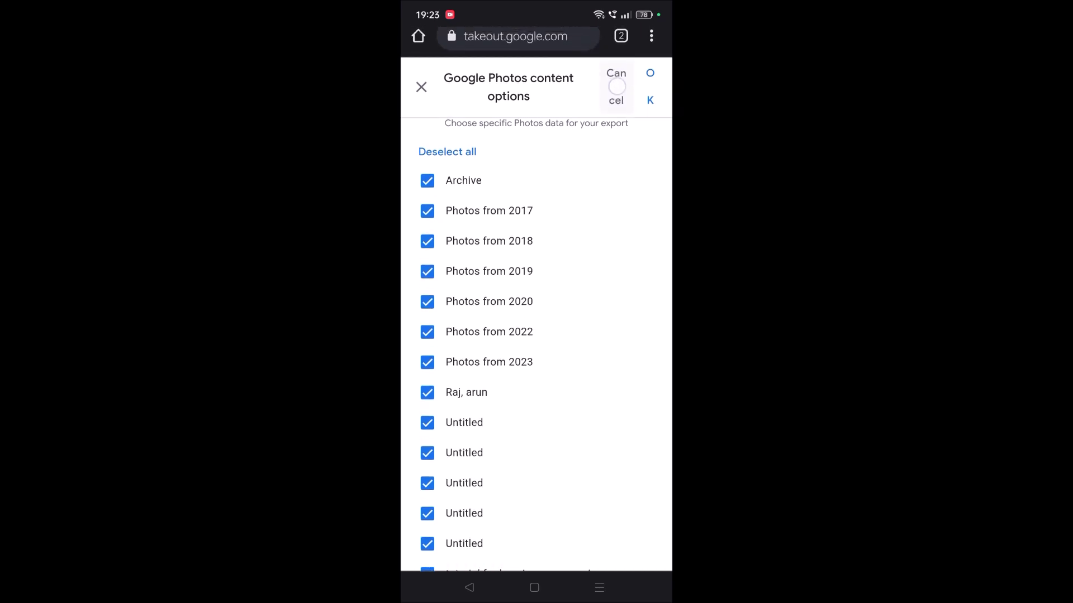
left_click(655, 101)
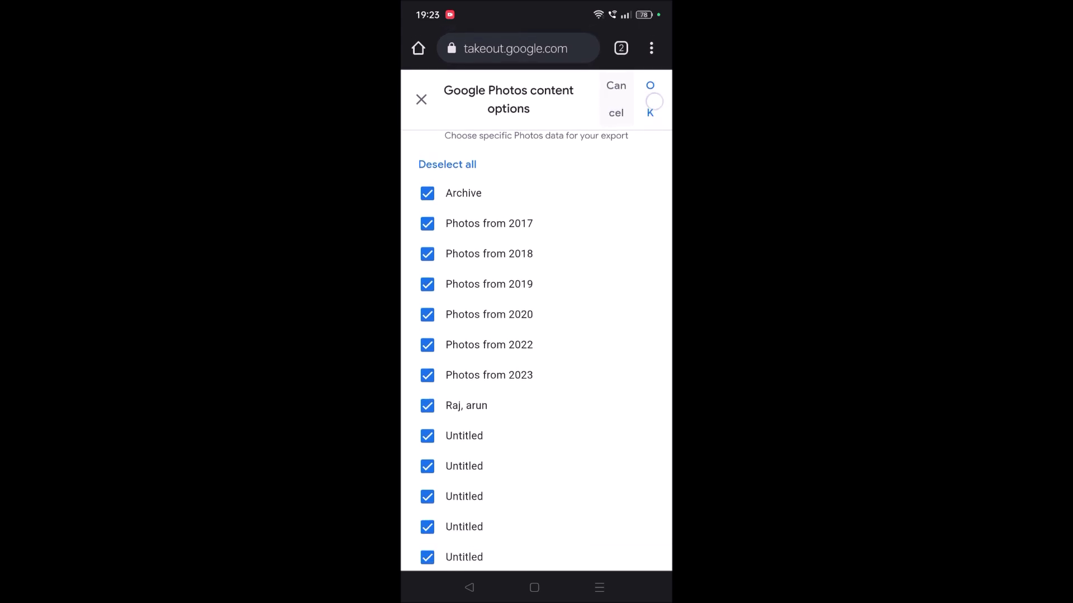
left_click(422, 100)
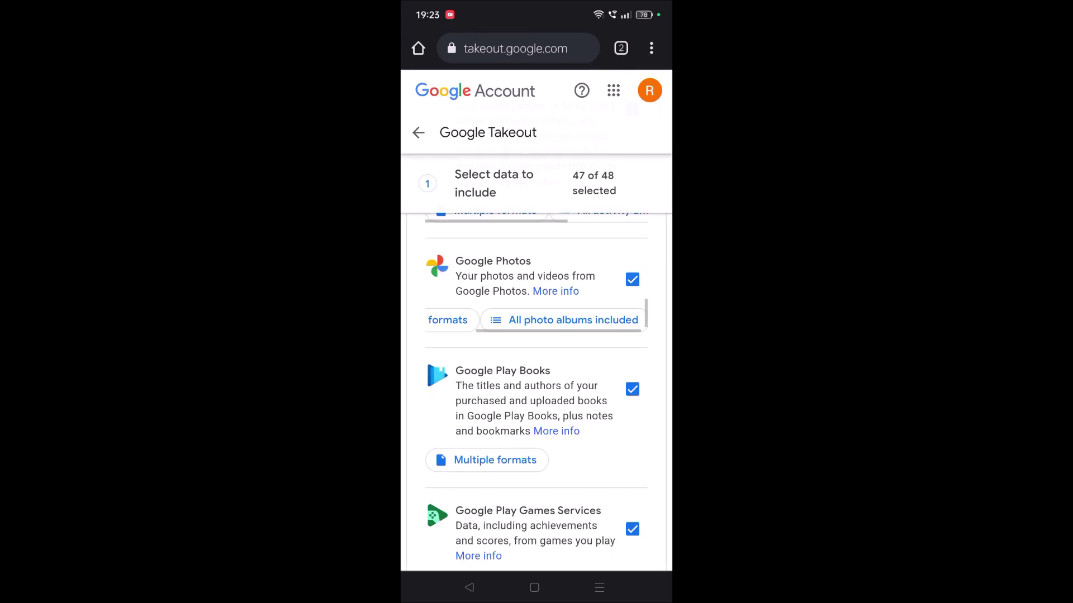
Step: Deselect all products in the Takeout export list
scroll(536, 363, "up", 15)
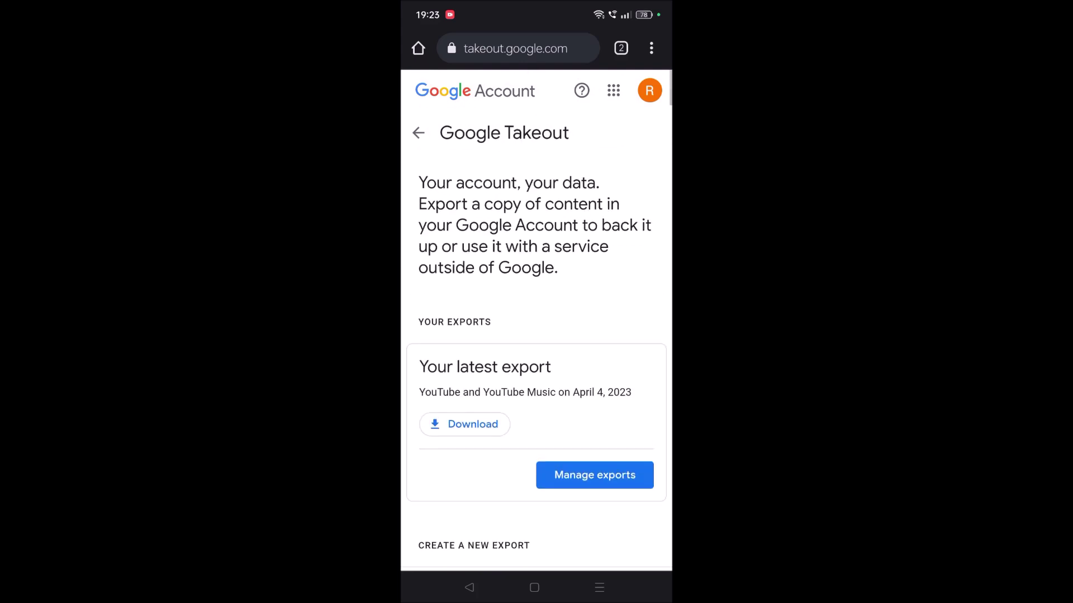
scroll(620, 280, "down", 6)
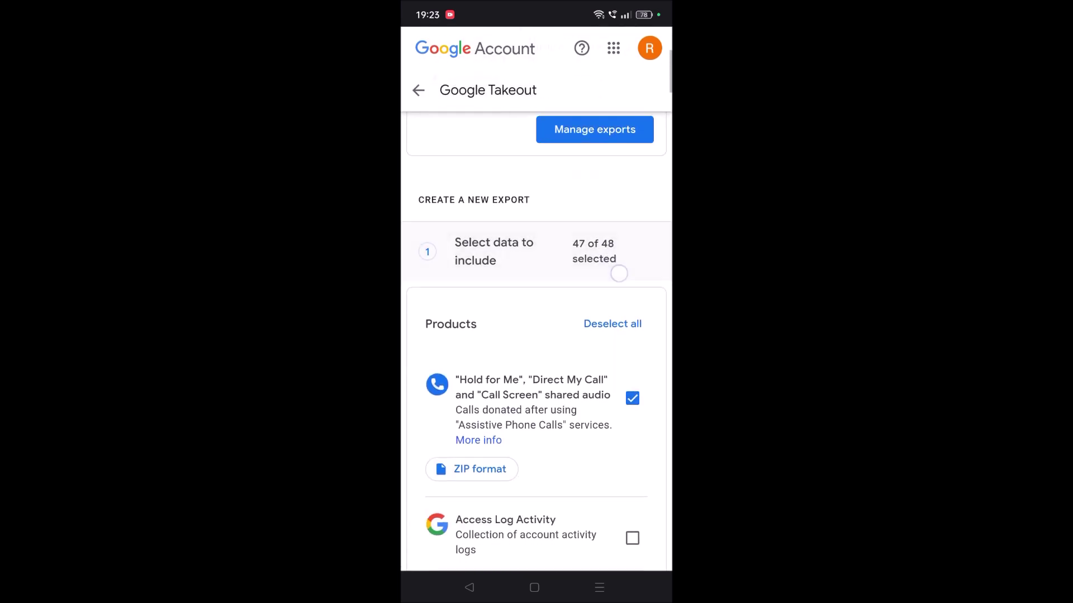
left_click(612, 324)
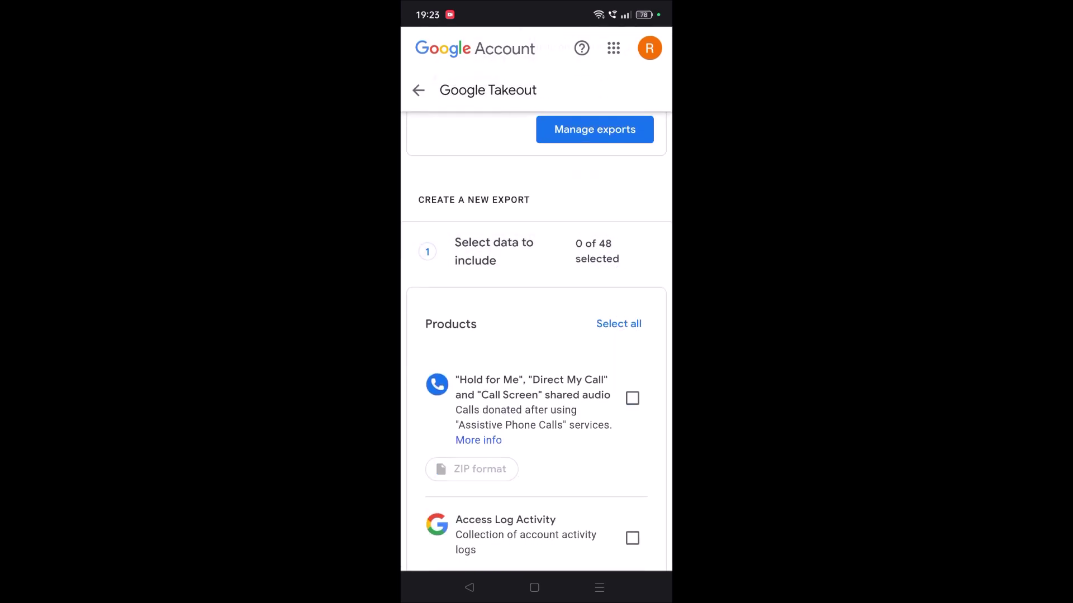
Step: Tick Google Photos as the sole product and open its album choices
scroll(536, 363, "down", 5)
scroll(536, 363, "down", 5)
scroll(537, 363, "down", 5)
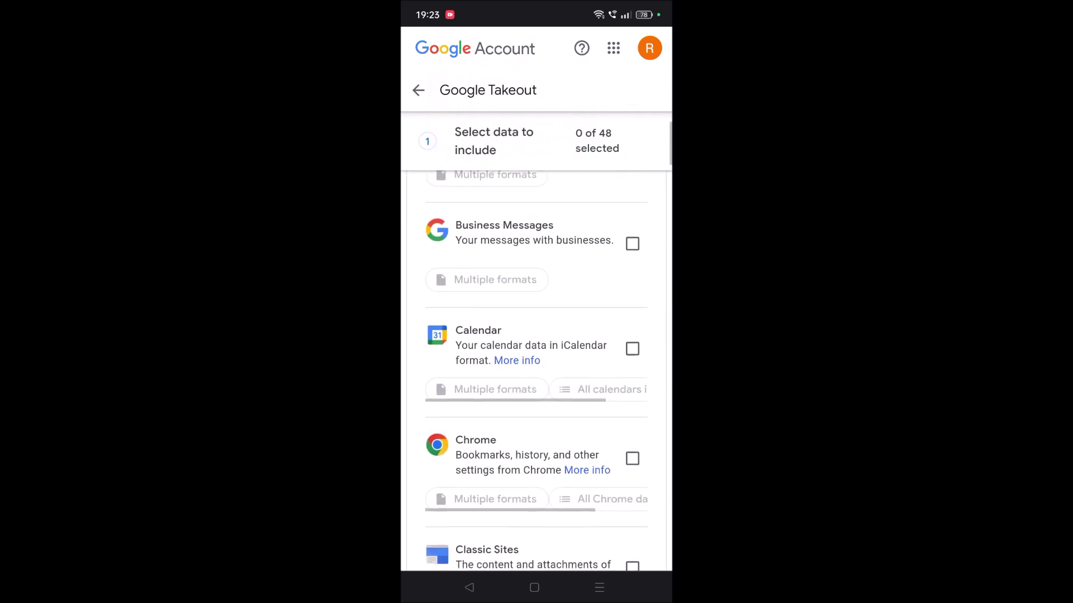
scroll(537, 363, "down", 4)
scroll(536, 369, "down", 1)
scroll(536, 369, "down", 7)
scroll(536, 369, "down", 1)
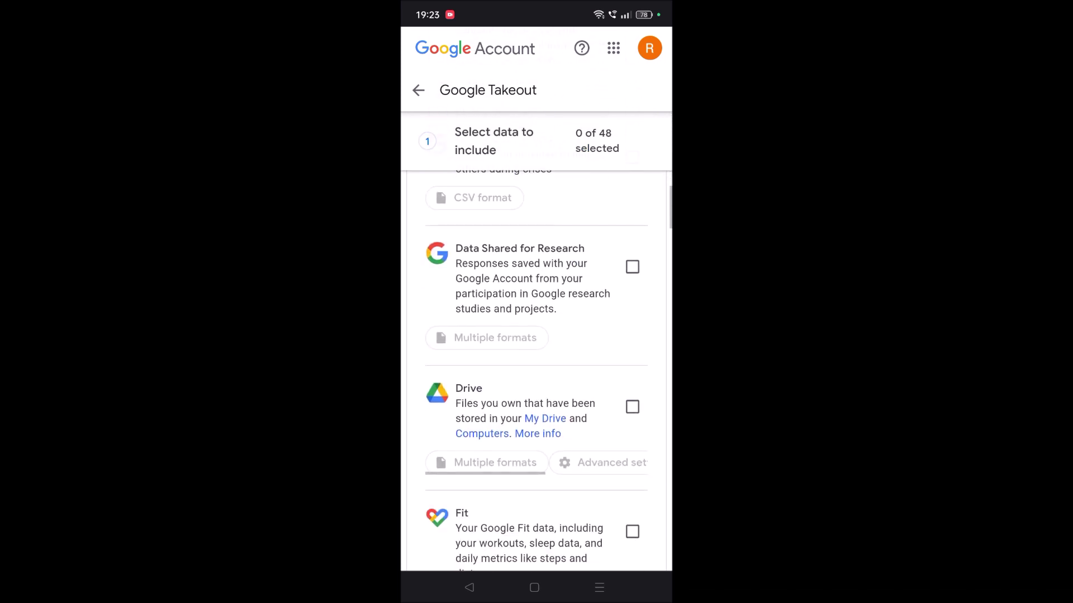
scroll(536, 368, "down", 4)
scroll(537, 369, "down", 3)
scroll(536, 368, "down", 4)
scroll(537, 368, "down", 3)
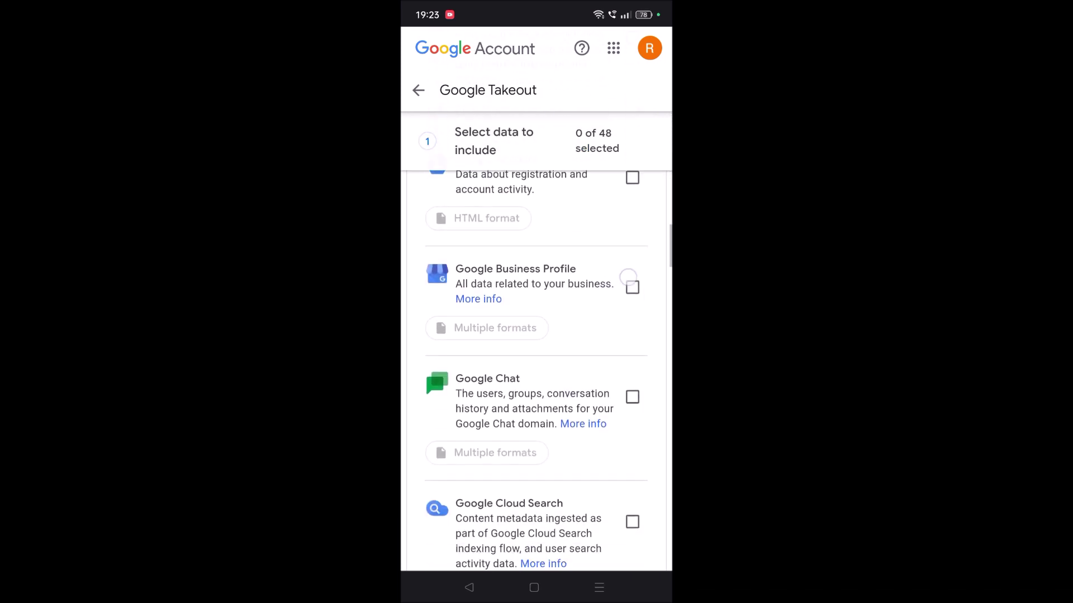
scroll(536, 369, "down", 4)
scroll(536, 369, "down", 3)
scroll(537, 368, "down", 4)
scroll(536, 368, "down", 2)
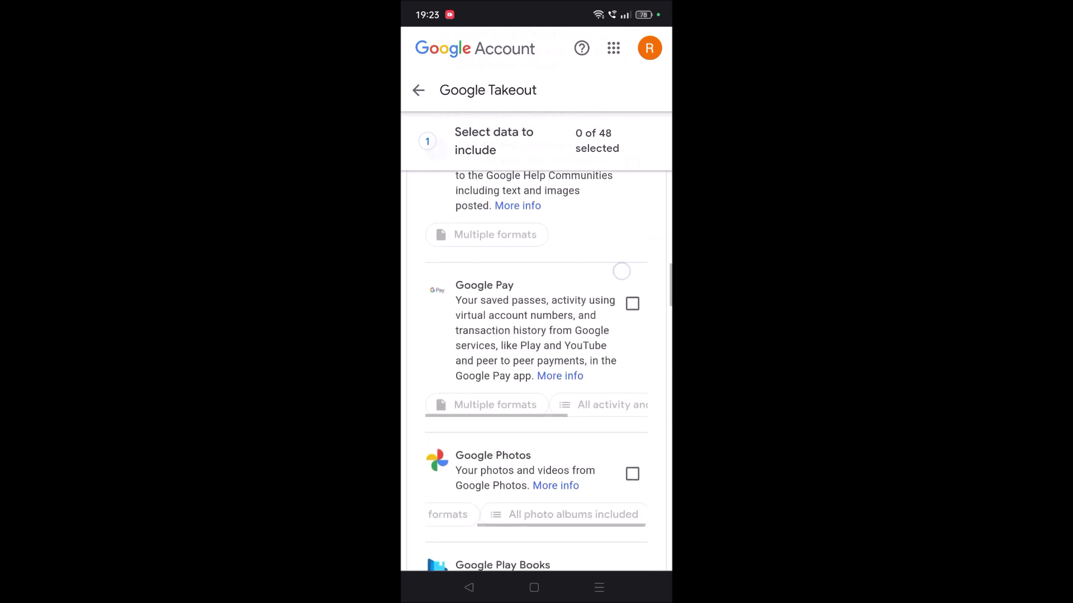
scroll(536, 368, "down", 3)
left_click(632, 350)
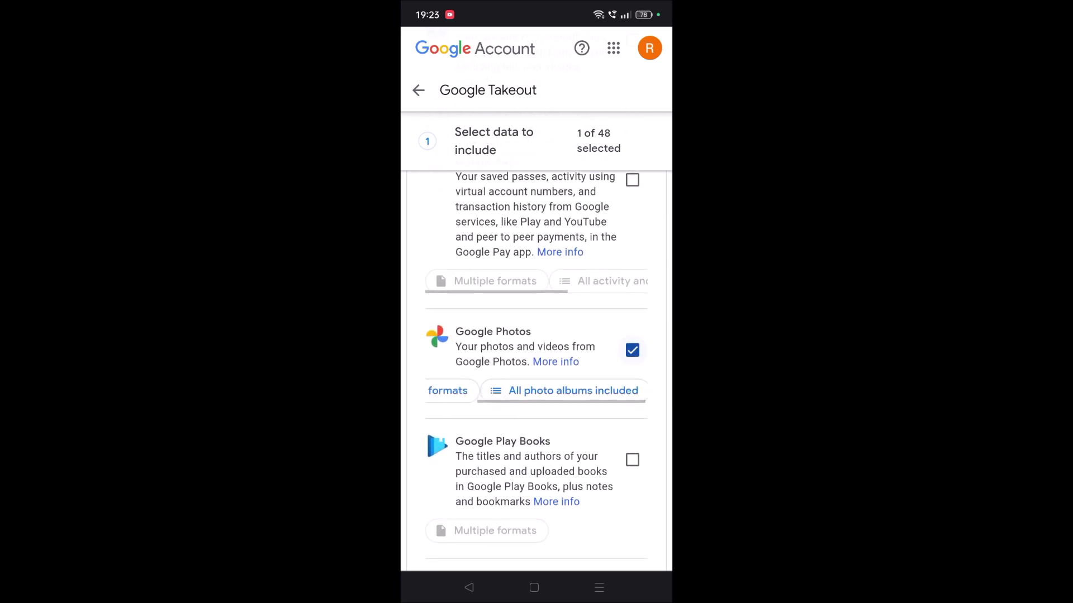
left_click(564, 390)
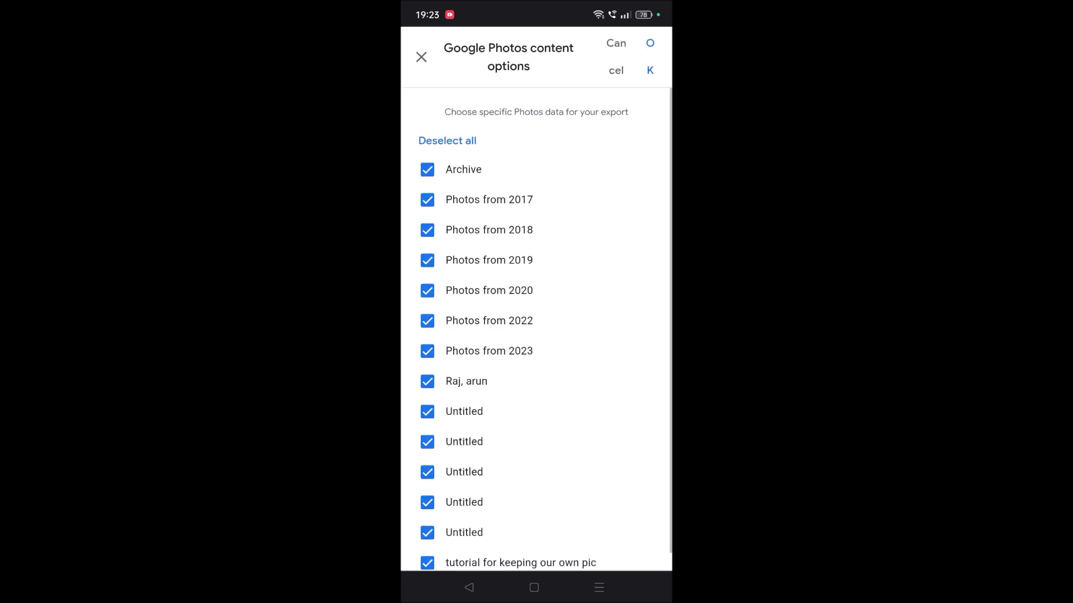
Step: Clear all albums and include only the first Untitled album, confirming with OK
scroll(602, 258, "down", 1)
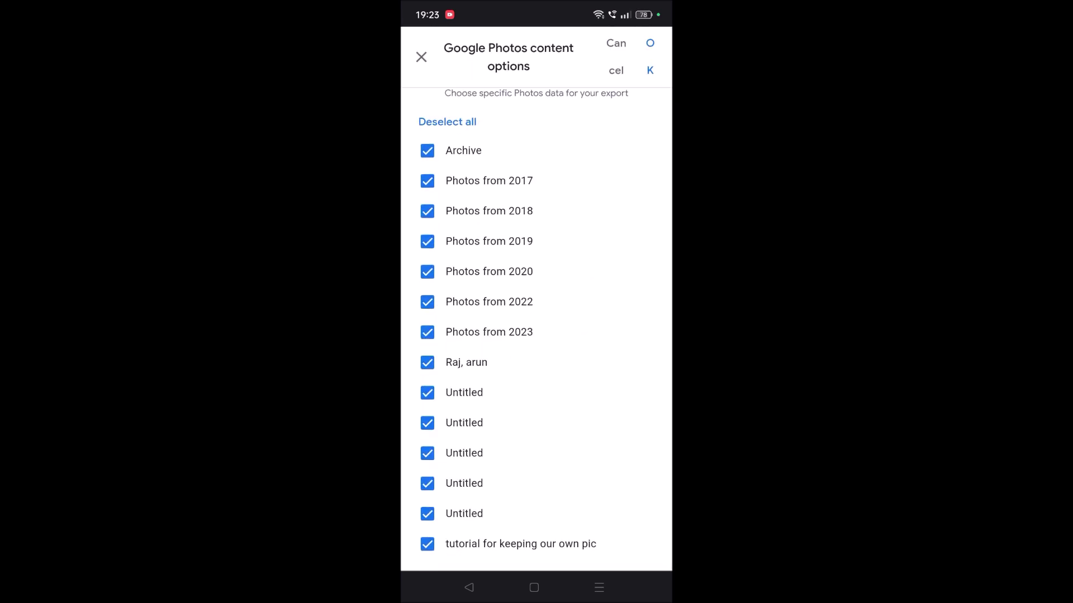
left_click(447, 122)
left_click(441, 122)
left_click(447, 122)
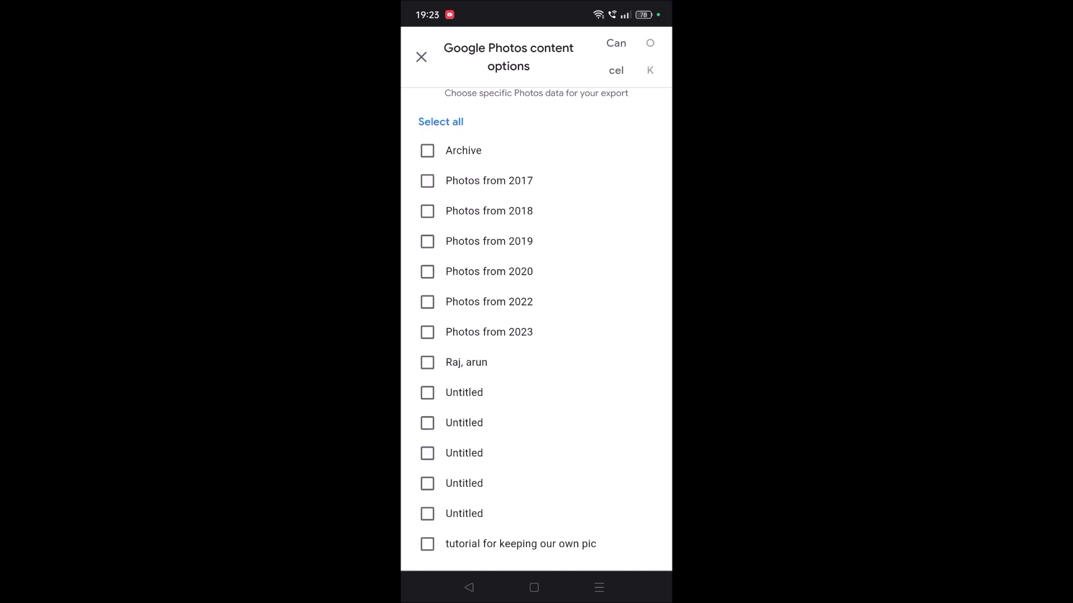
left_click(426, 393)
left_click(650, 56)
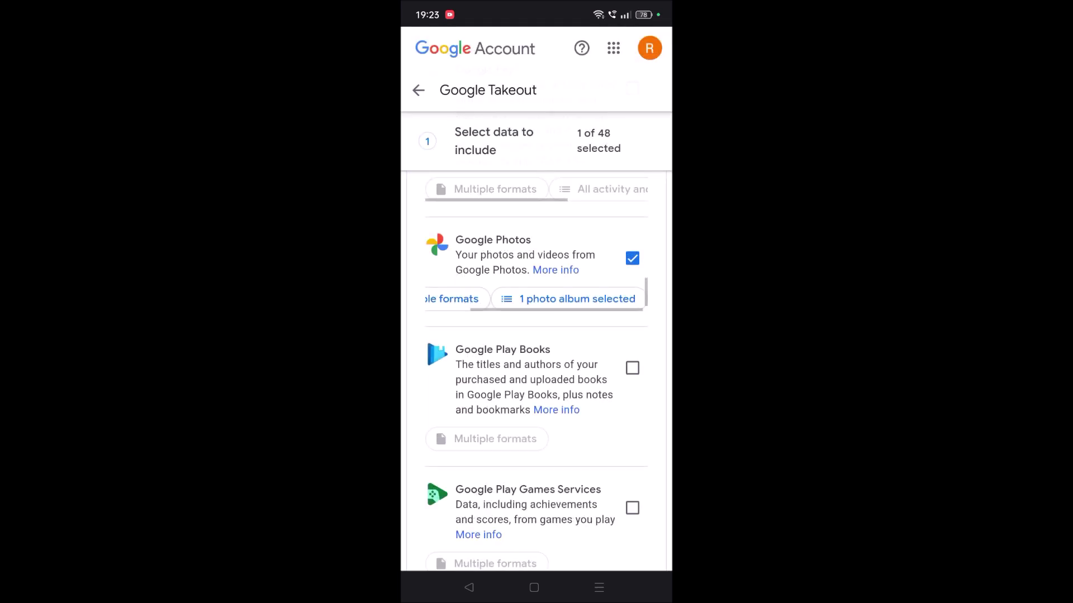
Step: Create a one-time .zip export in 2 GB parts delivered by emailed link
scroll(536, 357, "down", 15)
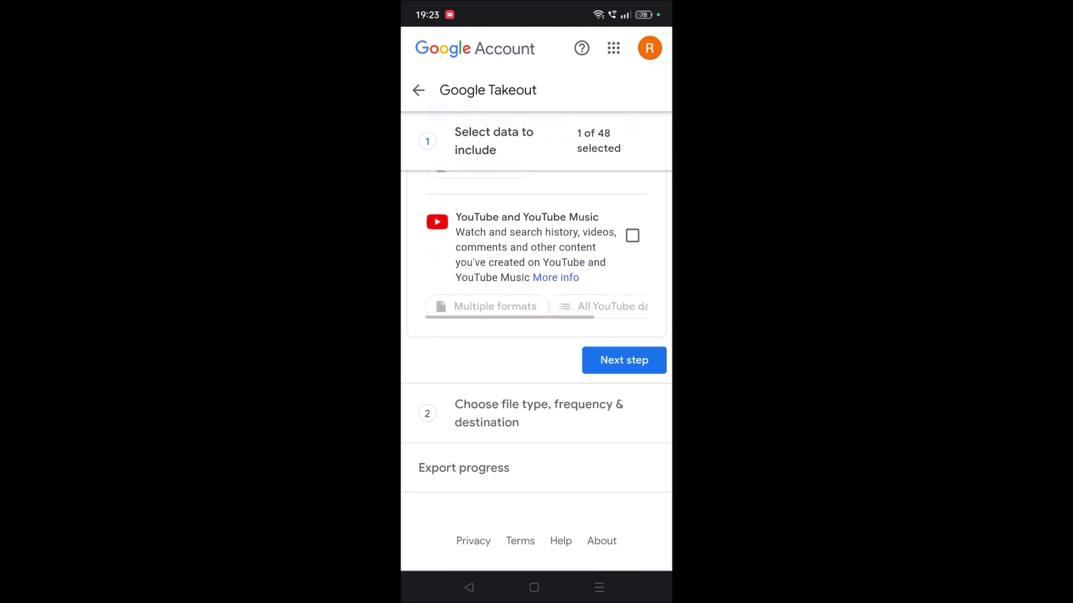
left_click(628, 358)
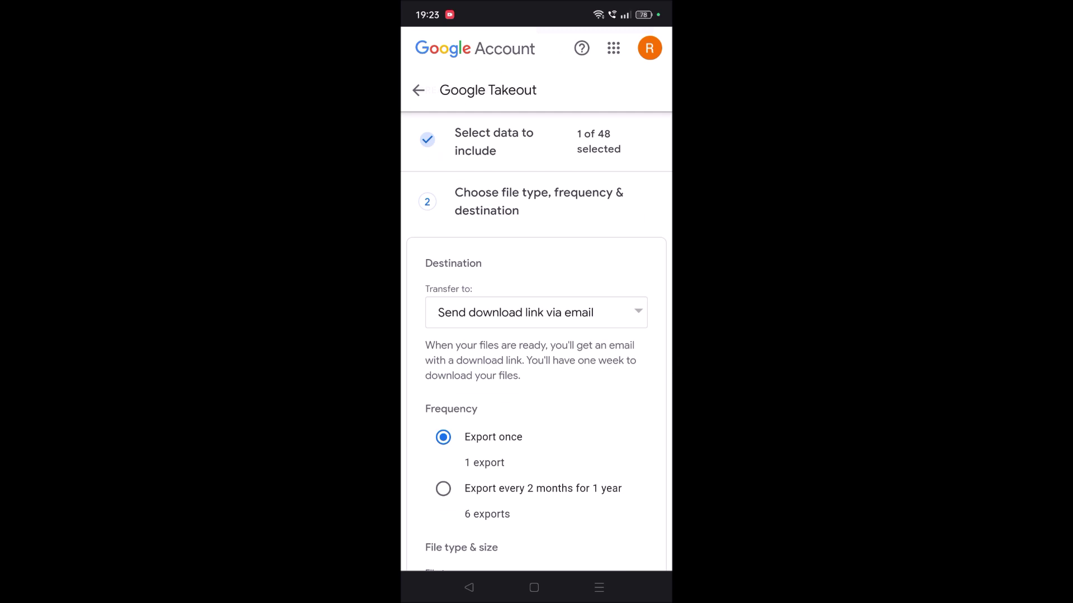
scroll(618, 201, "down", 2)
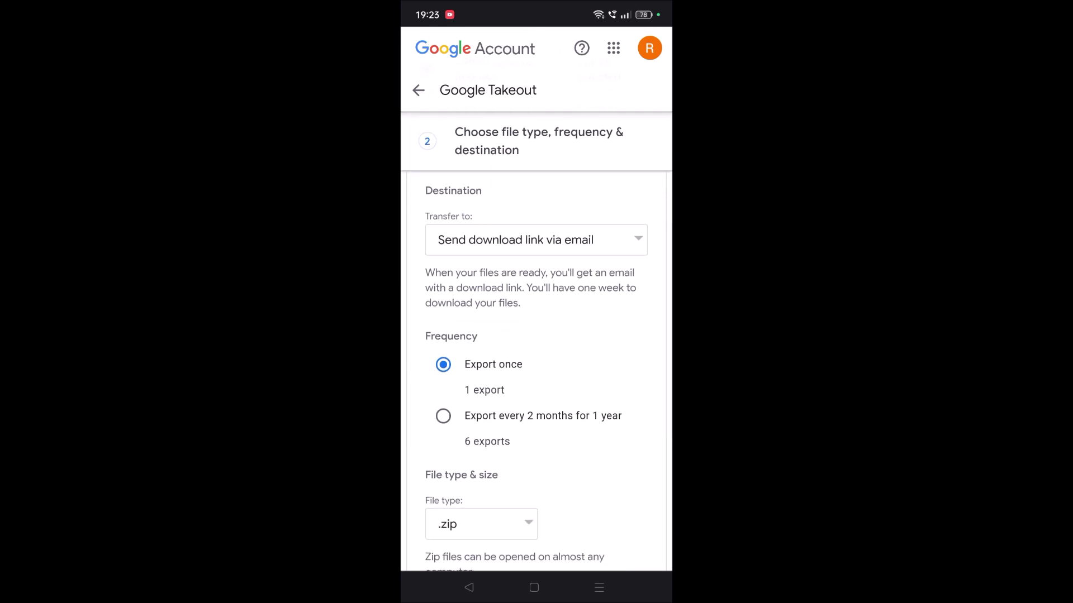
scroll(606, 328, "down", 2)
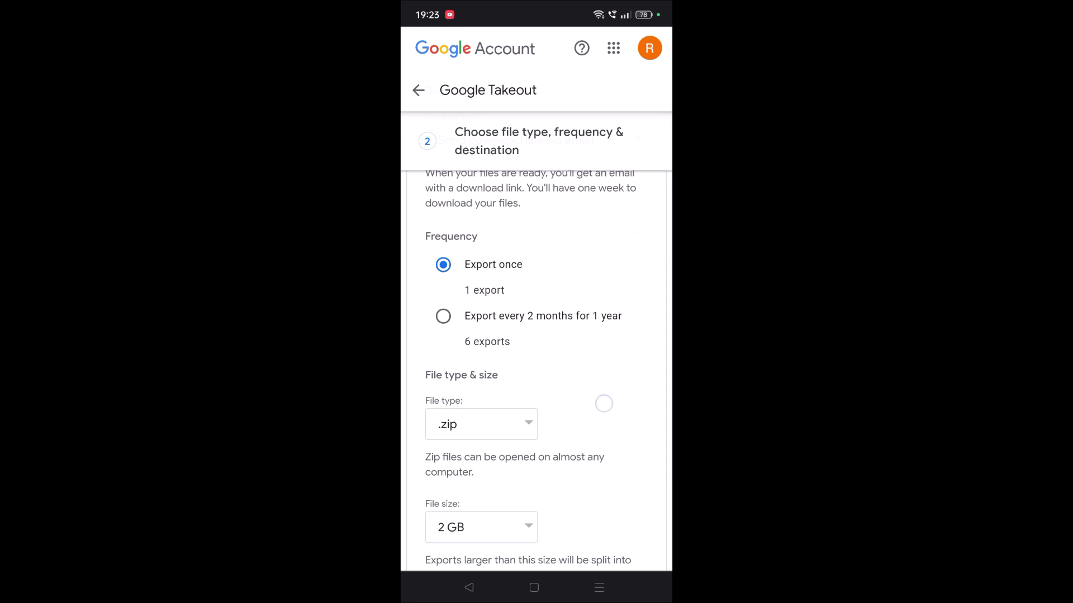
scroll(603, 403, "down", 5)
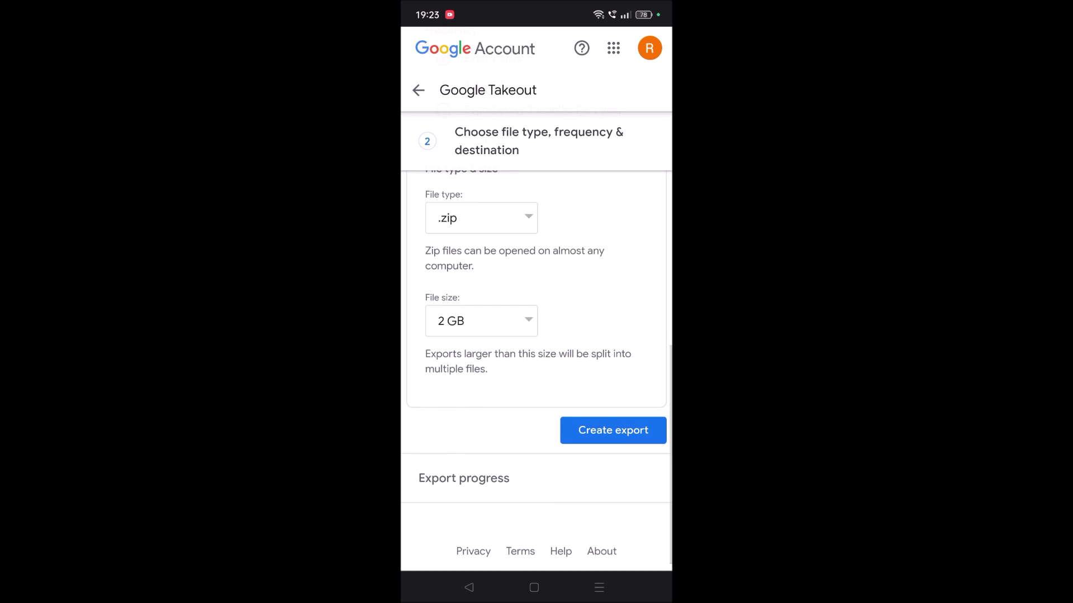
left_click(622, 431)
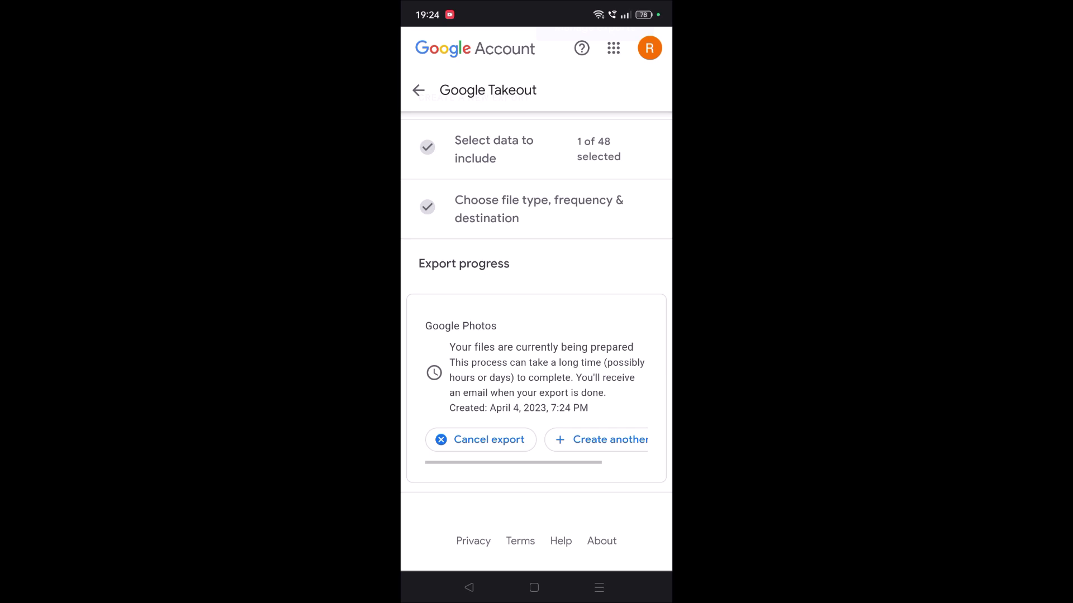
Step: Scroll back to the top of the Takeout main page
scroll(536, 318, "up", 10)
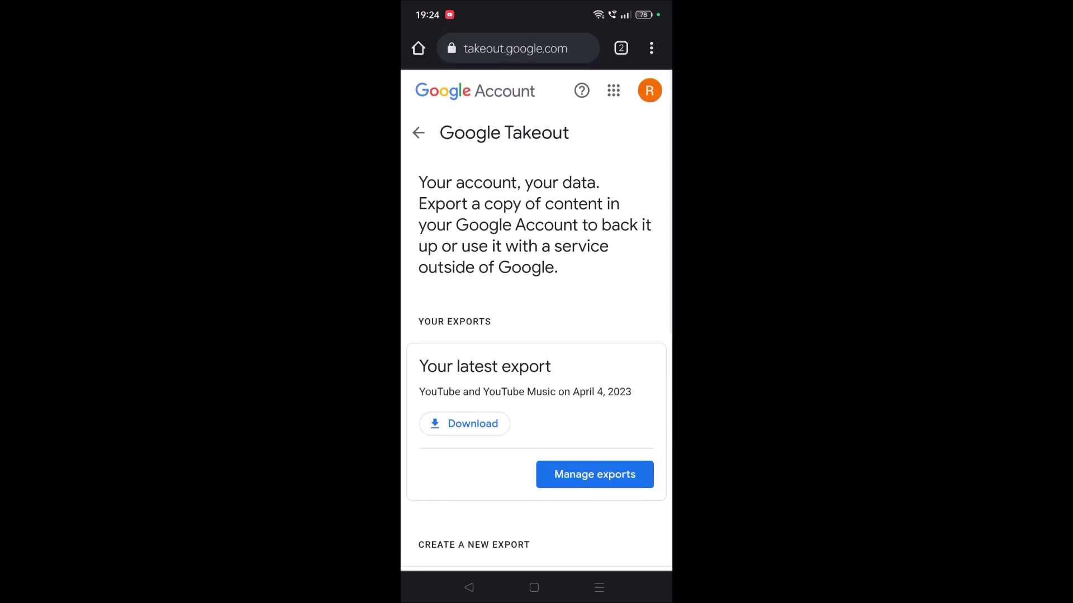